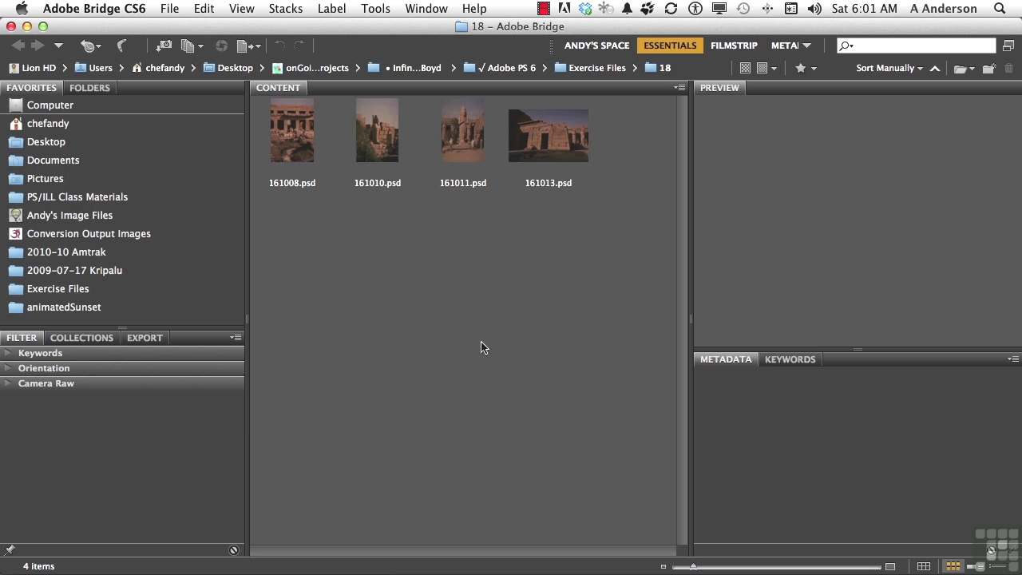
- Open 161010.psd from Bridge in Photoshop and reveal the actions stored in the Egypt action set
double_click(381, 138)
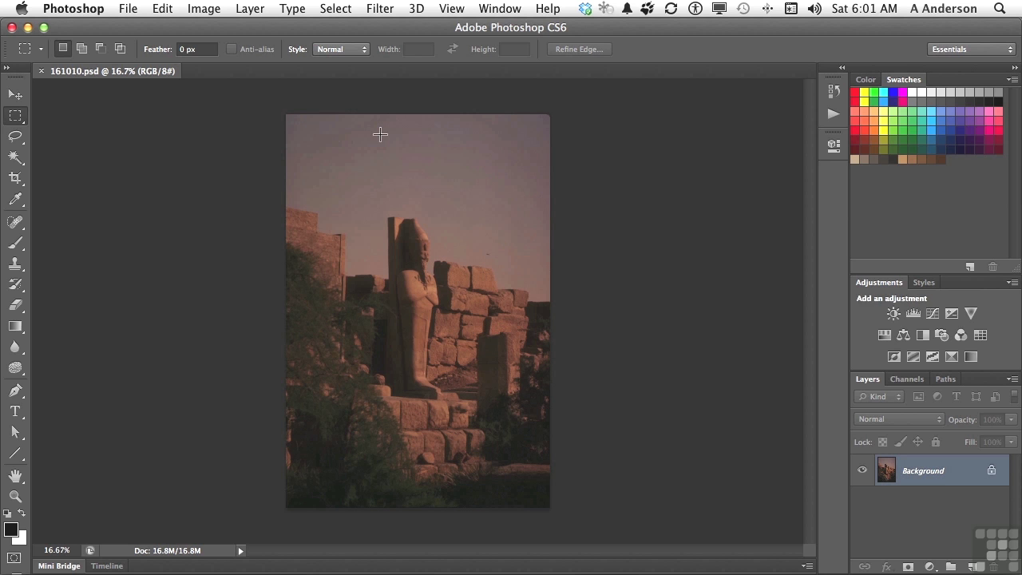
click(495, 8)
click(495, 8)
click(833, 117)
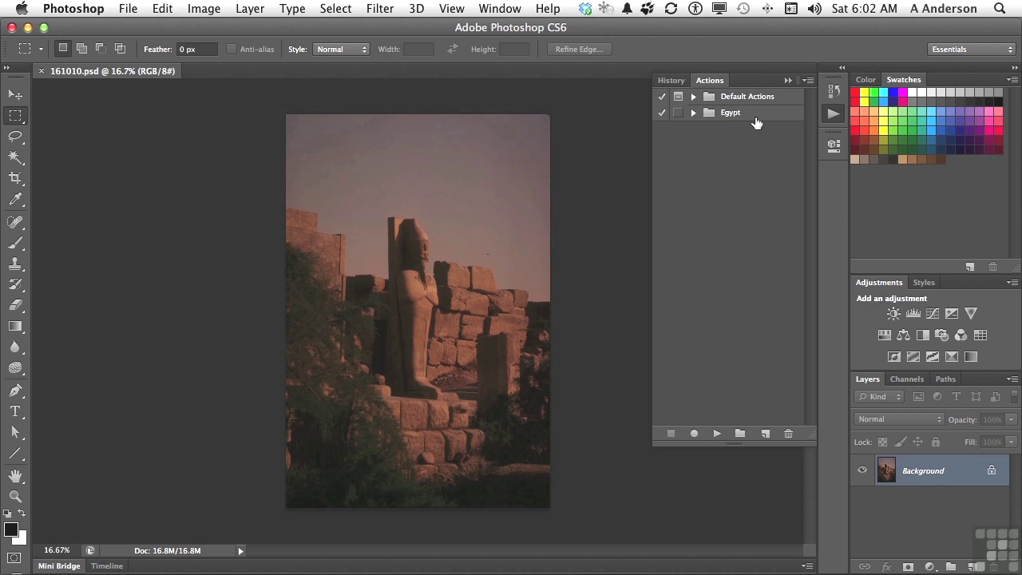
click(694, 114)
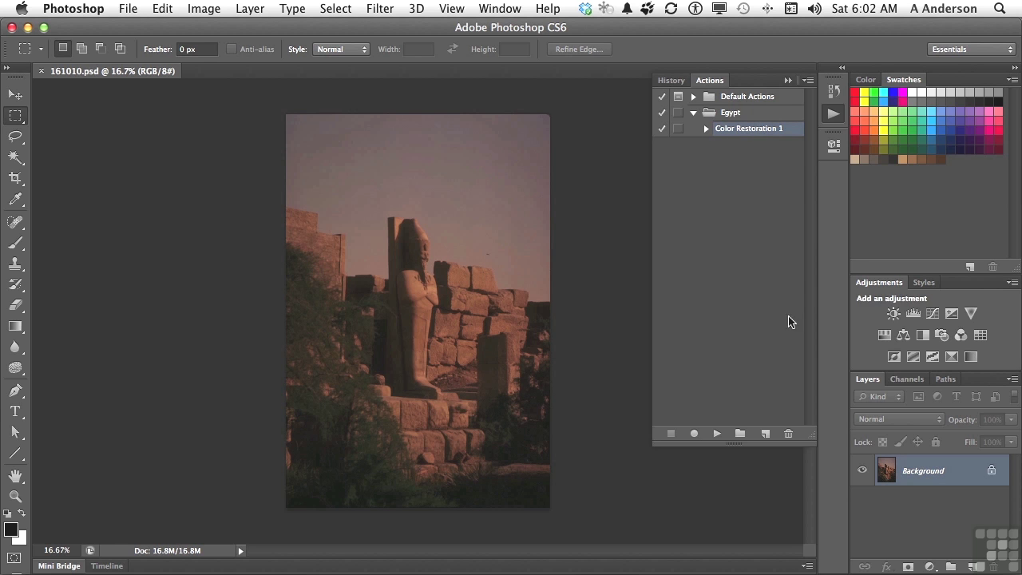
- Play the Color Restoration 1 action on the image, then revert the image to its original history snapshot
click(716, 434)
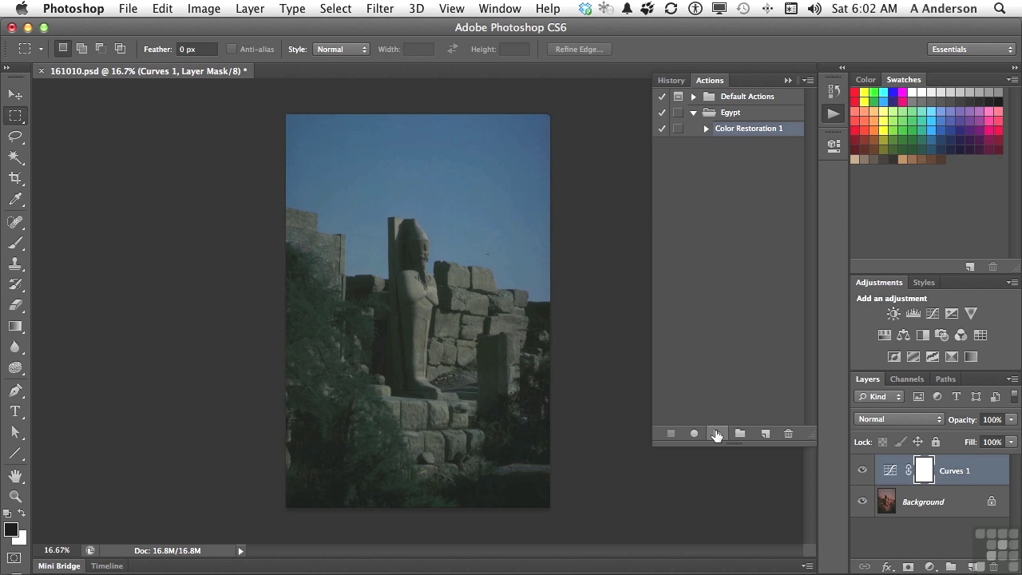
click(671, 82)
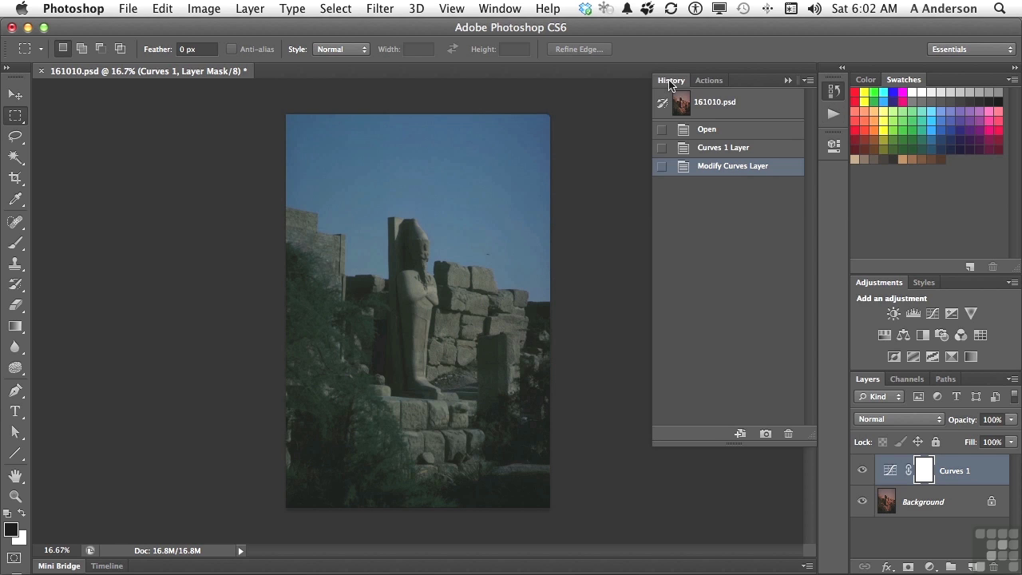
click(733, 106)
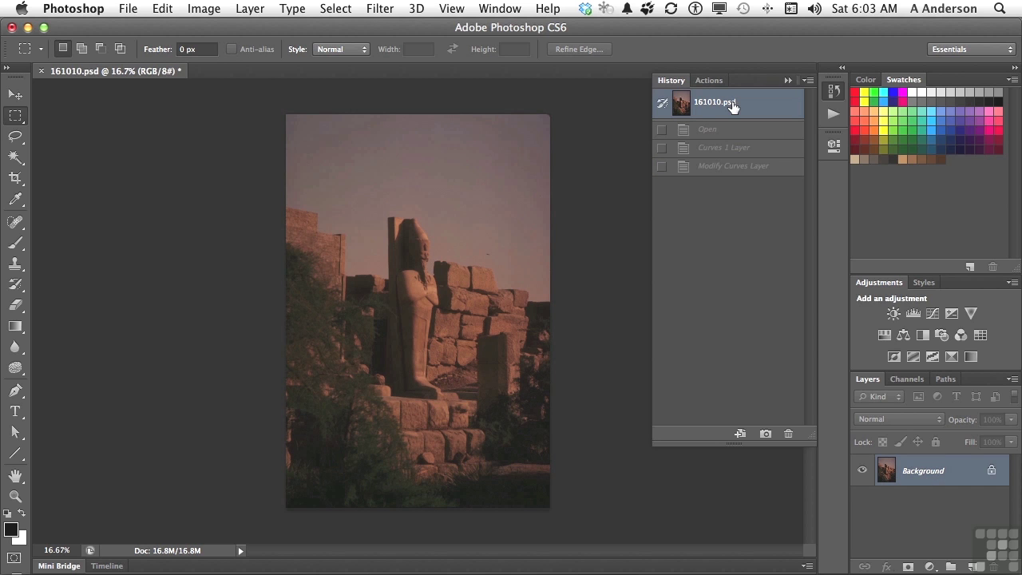
- Duplicate the Color Restoration 1 action within the Egypt set and rename the copy as Color Restoration 2
click(707, 82)
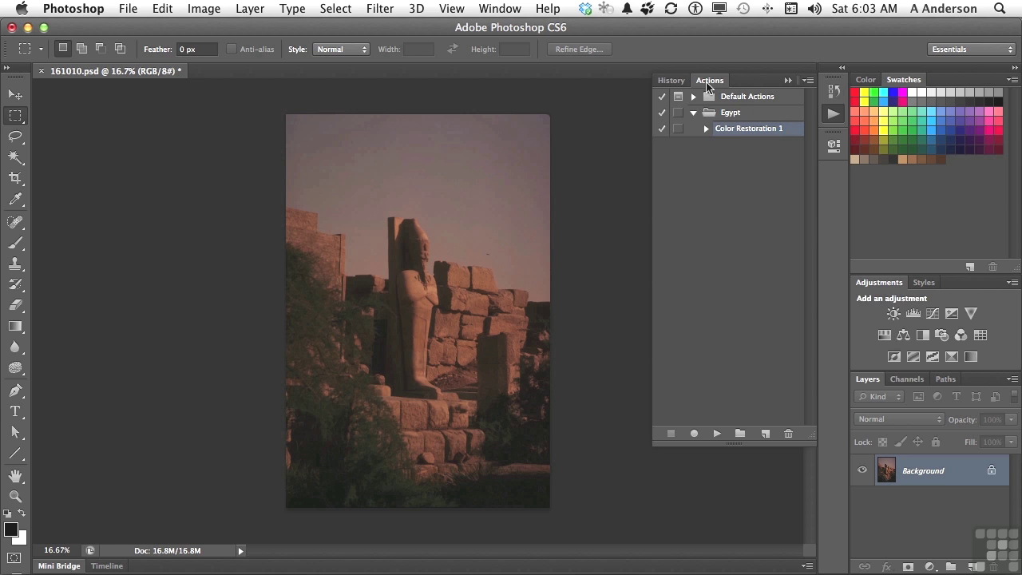
drag(733, 136, 766, 434)
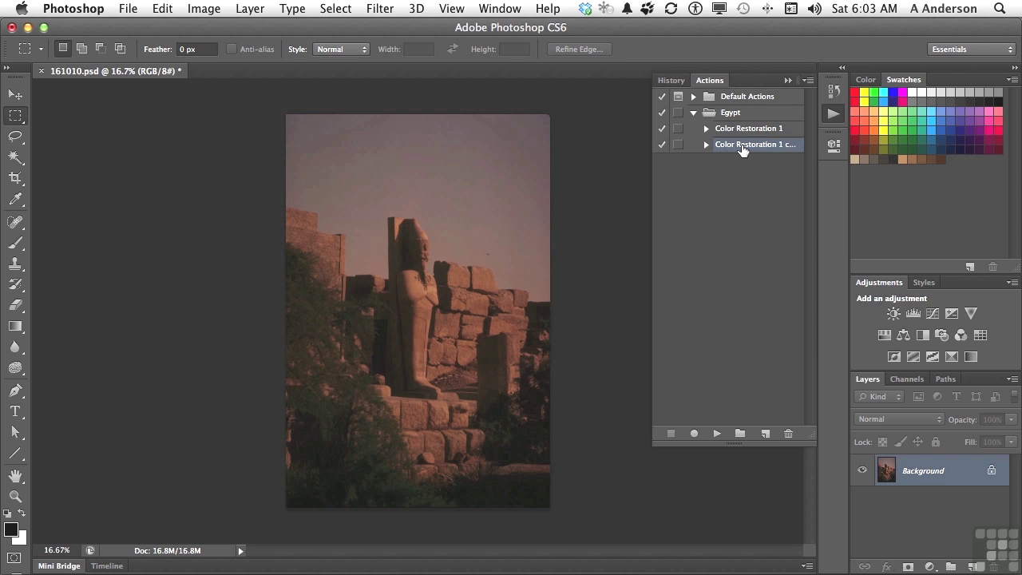
double_click(742, 146)
drag(780, 144, 817, 146)
text(2)
click(711, 173)
- Record an Emboss filter with a height of 16 pixels as the last command of Color Restoration 2, and stop recording
click(706, 146)
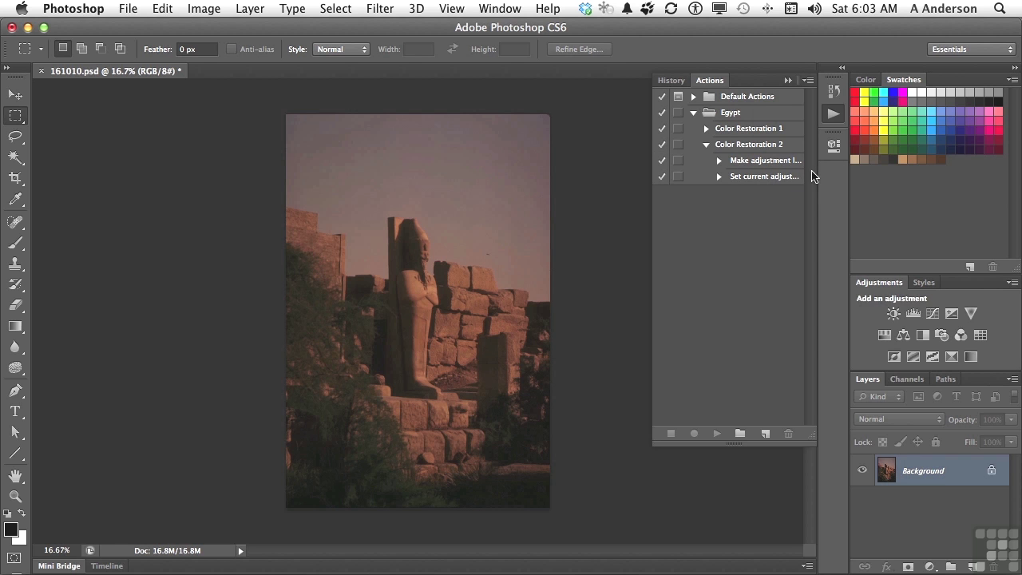
click(763, 179)
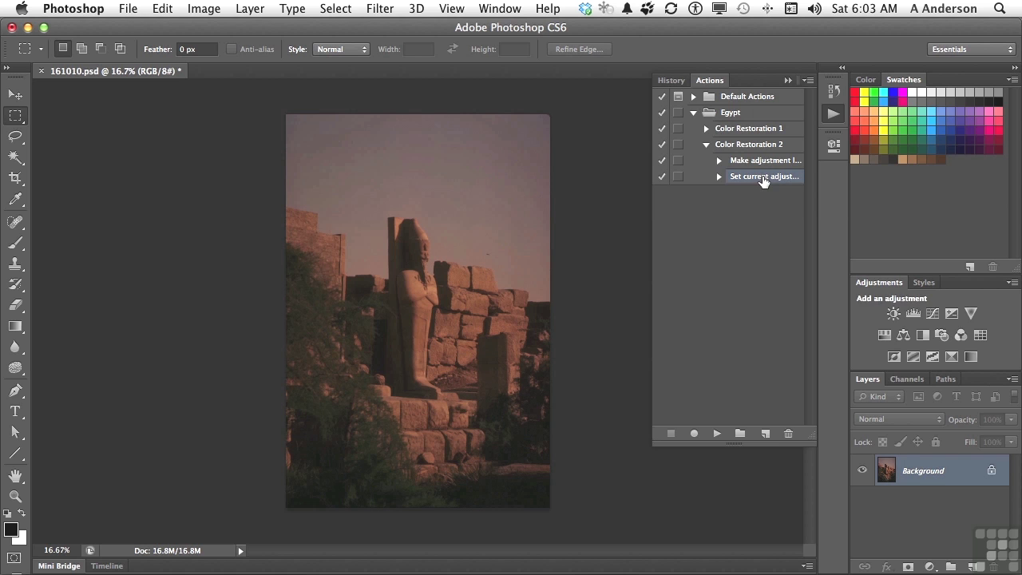
click(807, 82)
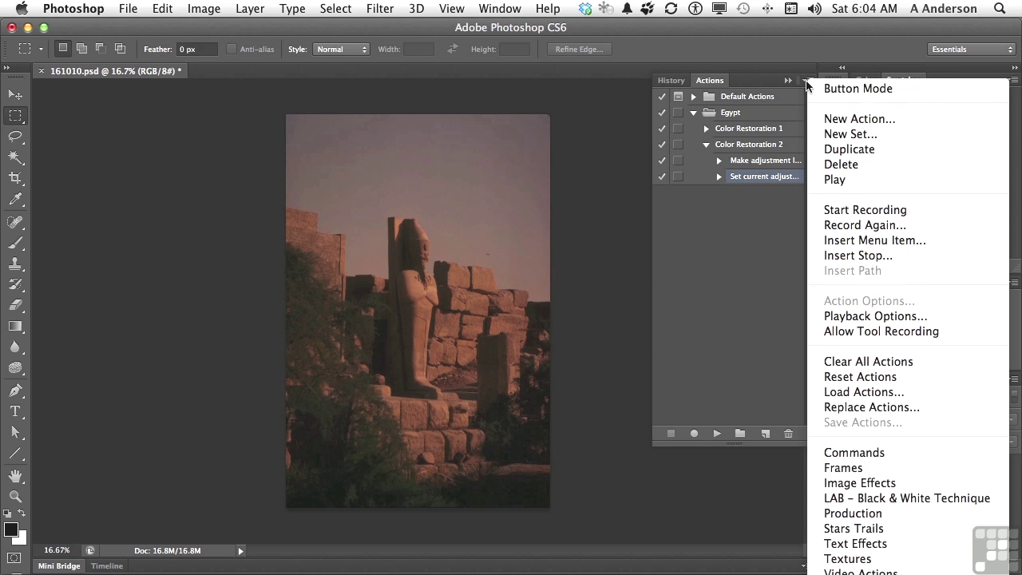
click(862, 211)
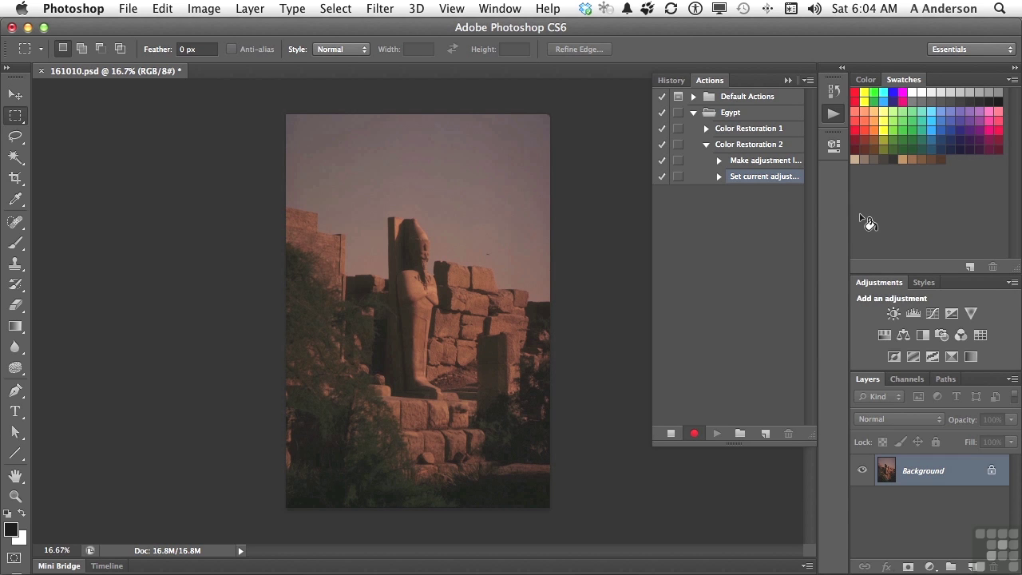
click(379, 10)
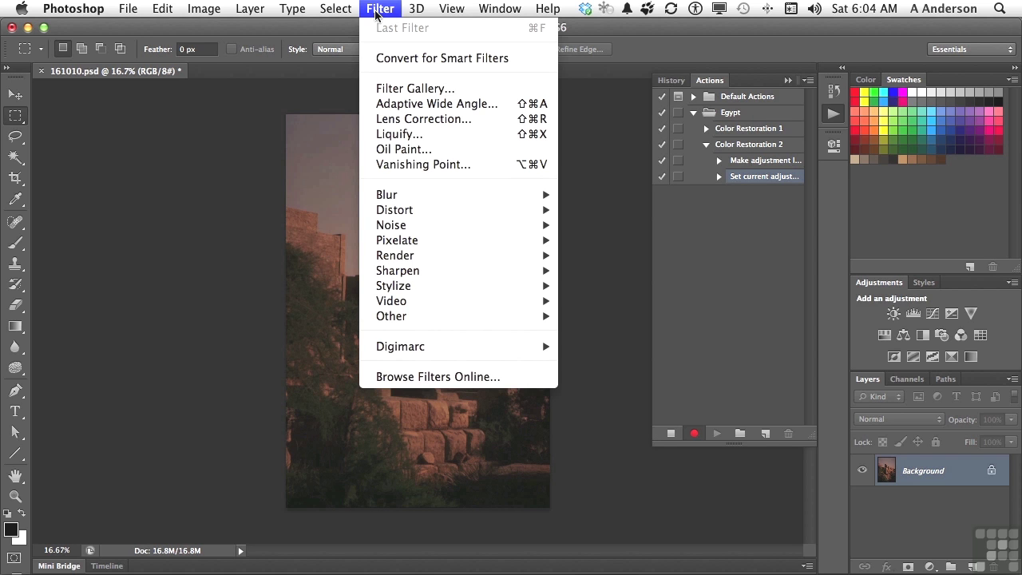
mouse_move(444, 294)
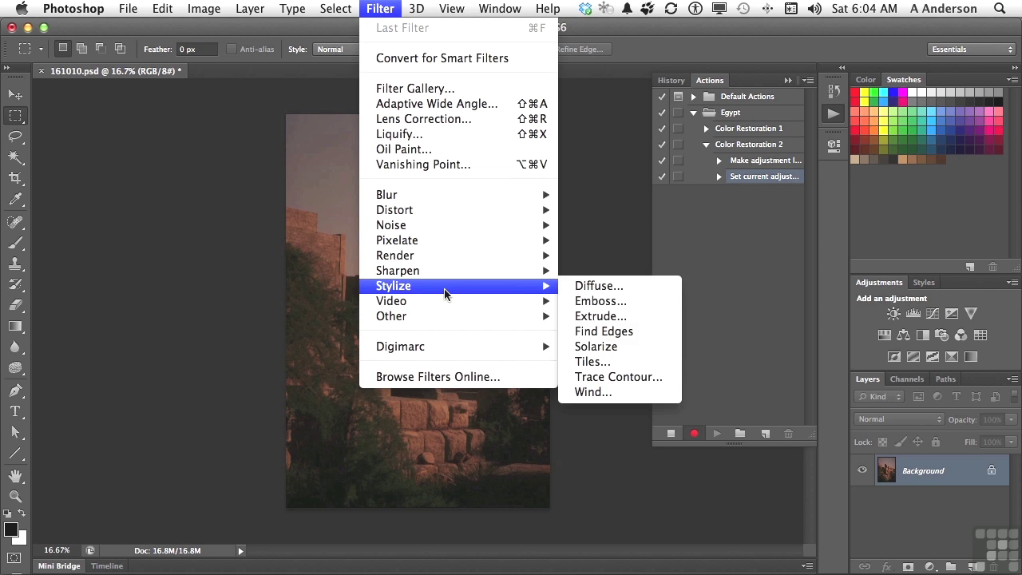
click(601, 302)
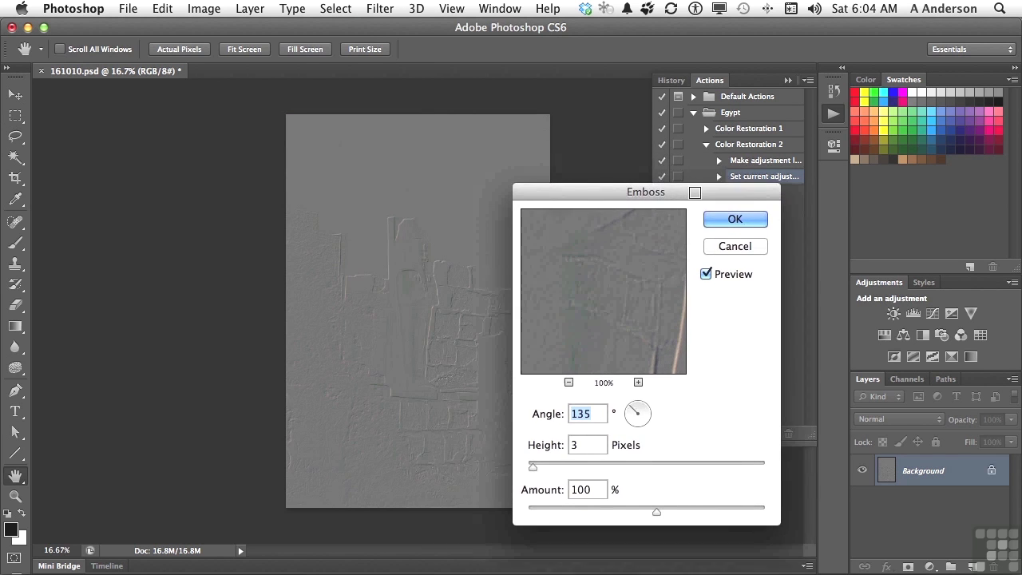
drag(537, 470, 570, 467)
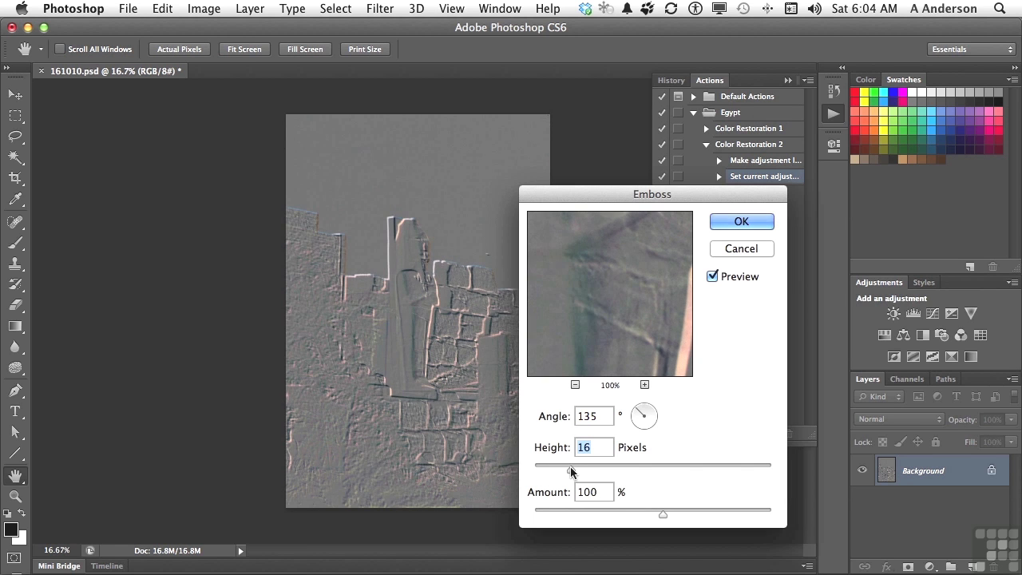
click(740, 221)
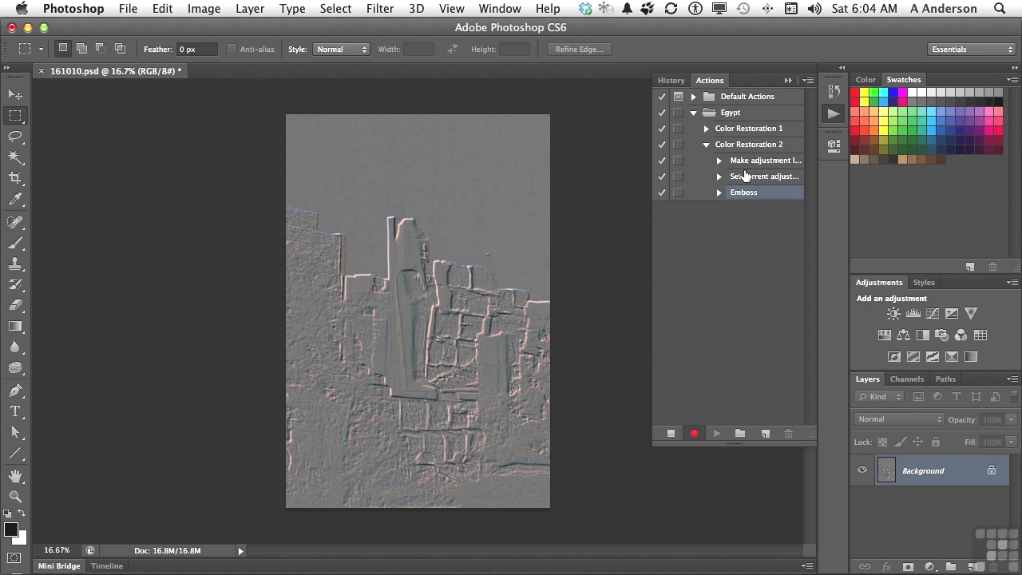
click(670, 436)
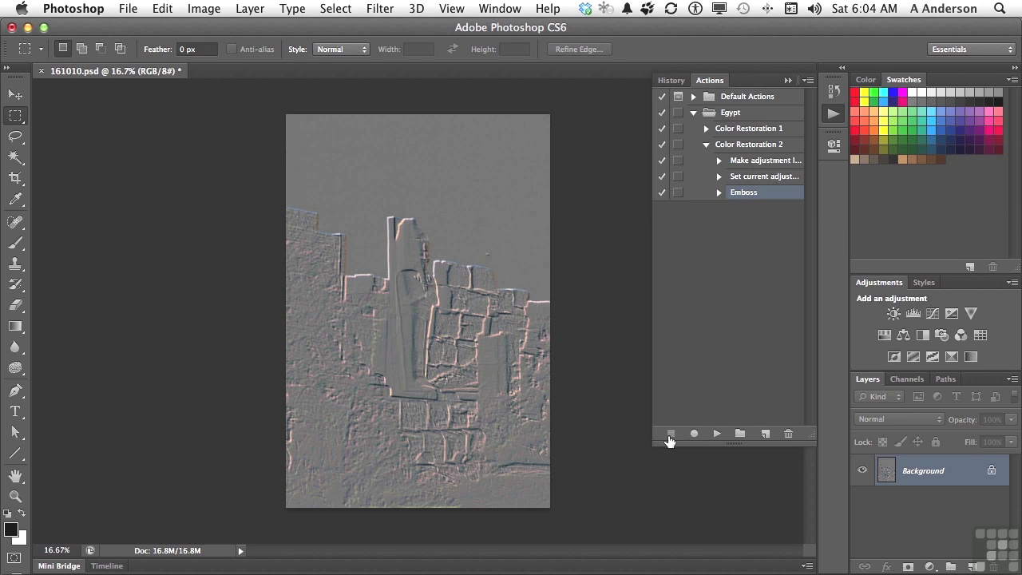
- Revert the embossed image to its original 161010.psd history snapshot and return to the actions list
click(667, 81)
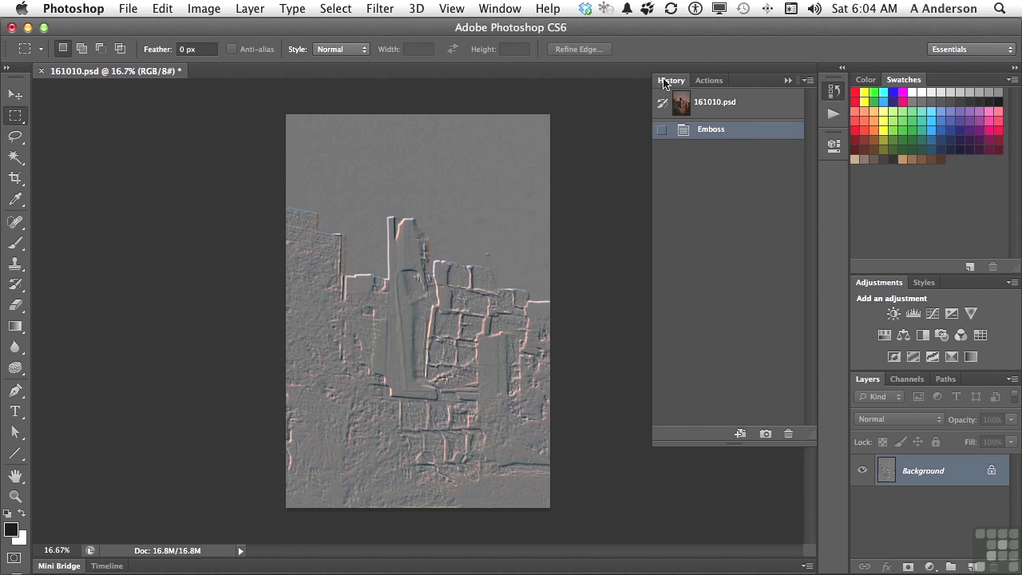
click(736, 109)
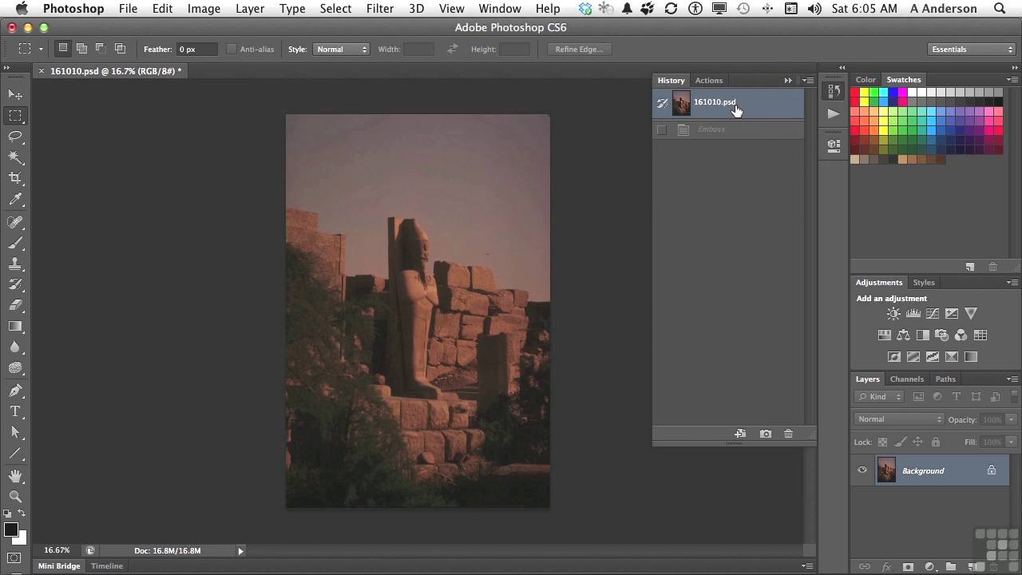
click(710, 80)
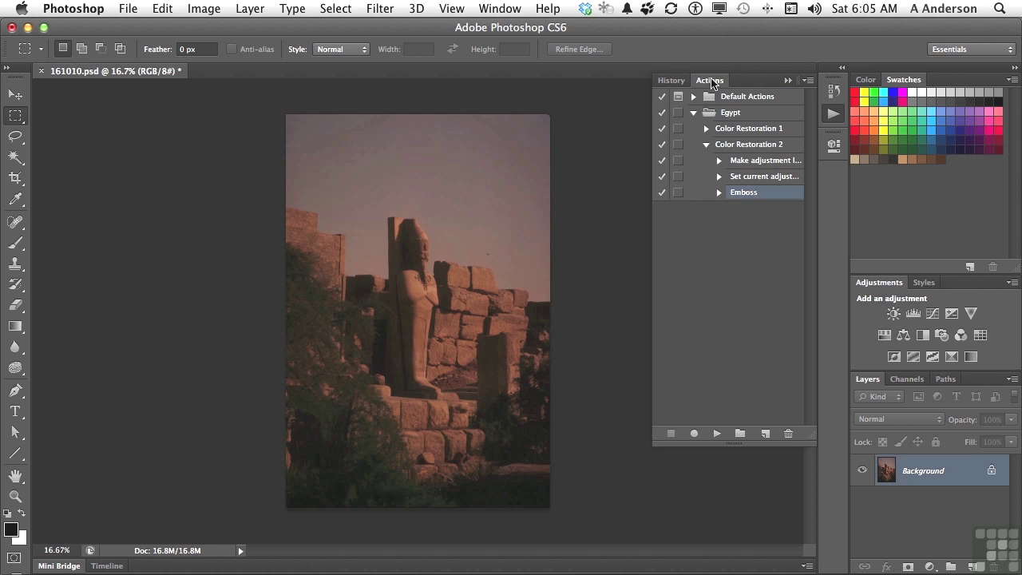
- Test the whole Color Restoration 2 action on the image, then restore the image's original snapshot
click(706, 144)
click(732, 148)
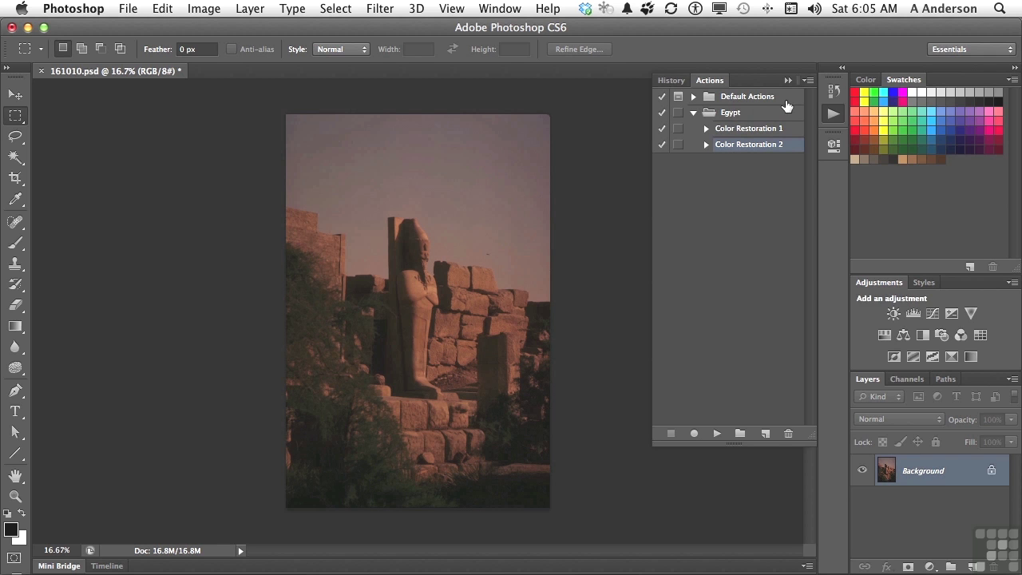
click(714, 434)
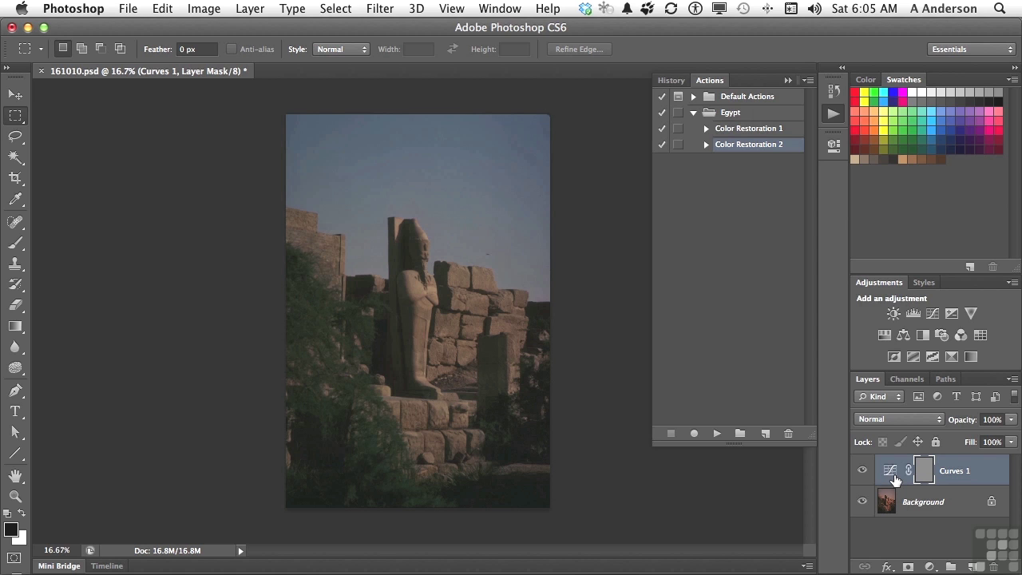
click(675, 80)
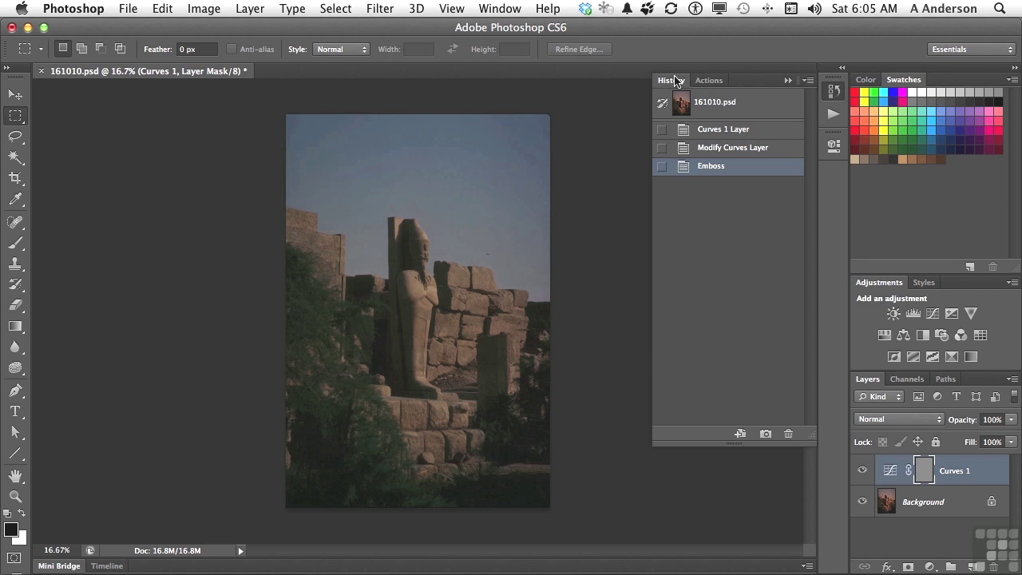
click(735, 103)
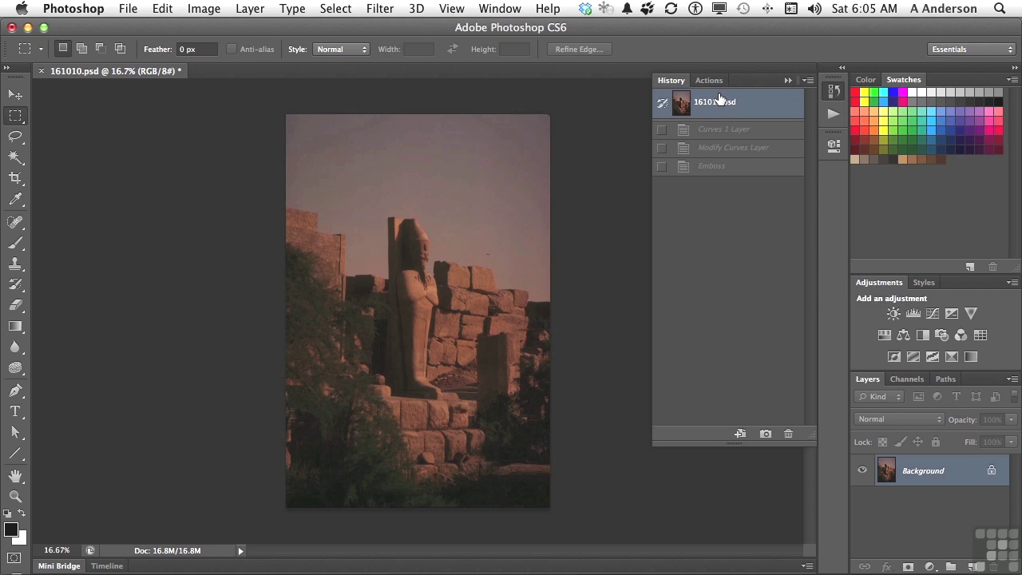
- Insert a Flatten Image menu item into Color Restoration 2 between the adjustment-setting command and Emboss
click(709, 82)
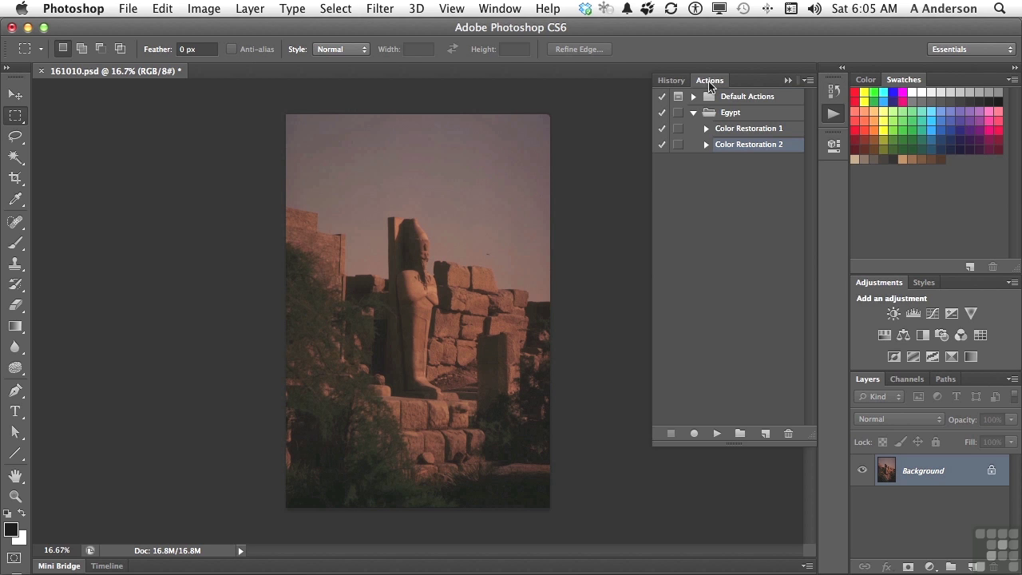
click(706, 144)
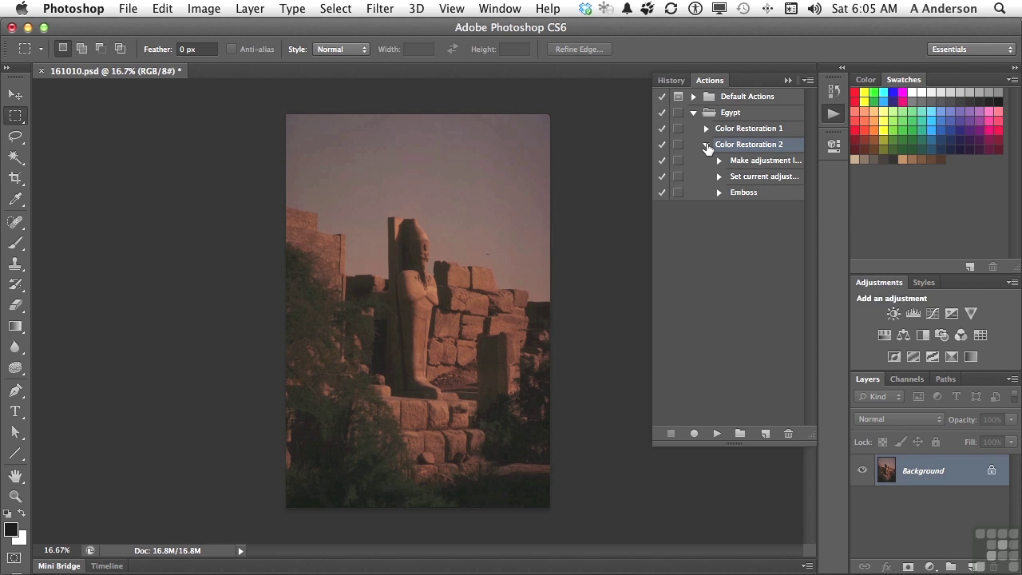
click(741, 178)
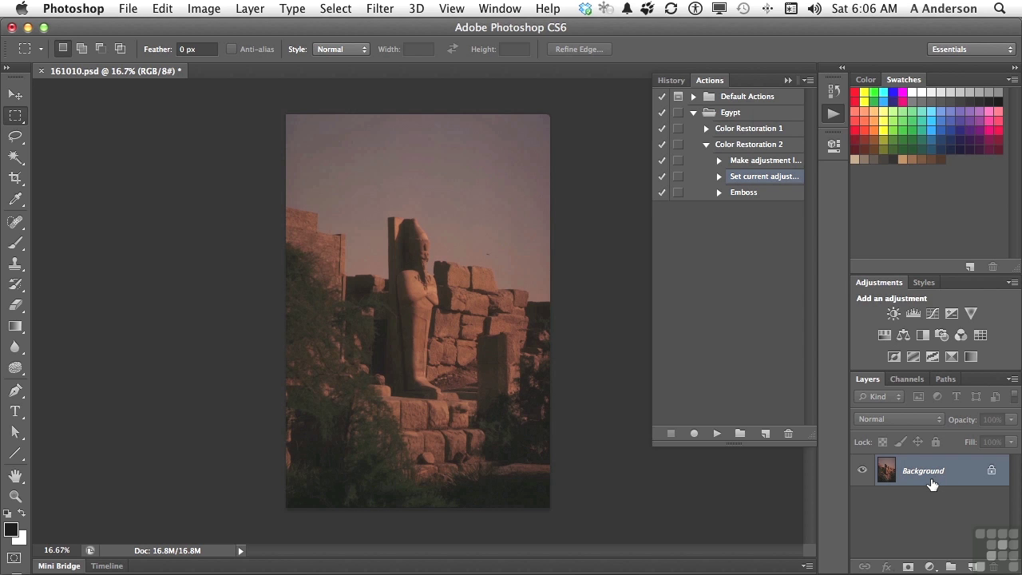
click(1012, 380)
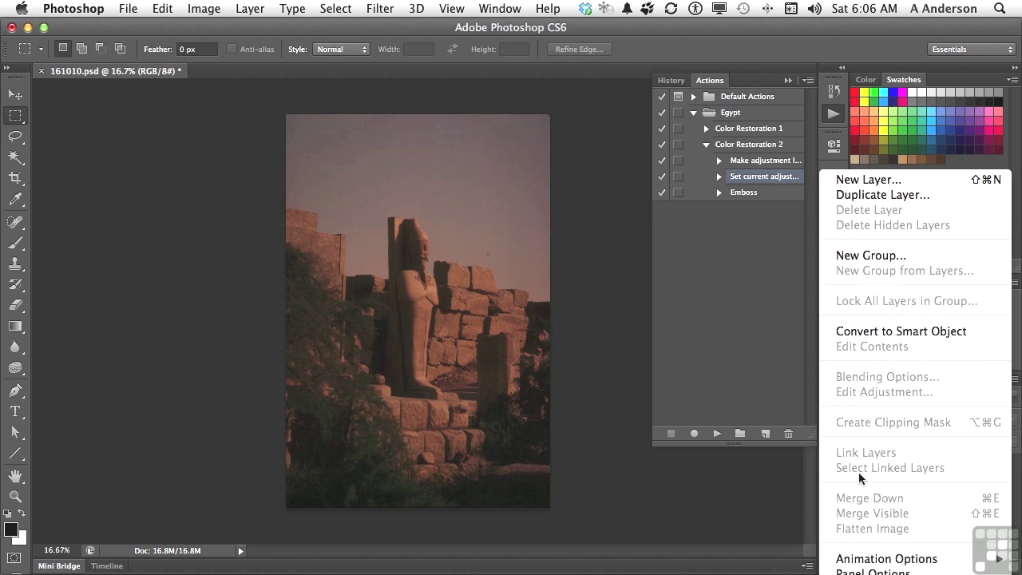
click(700, 270)
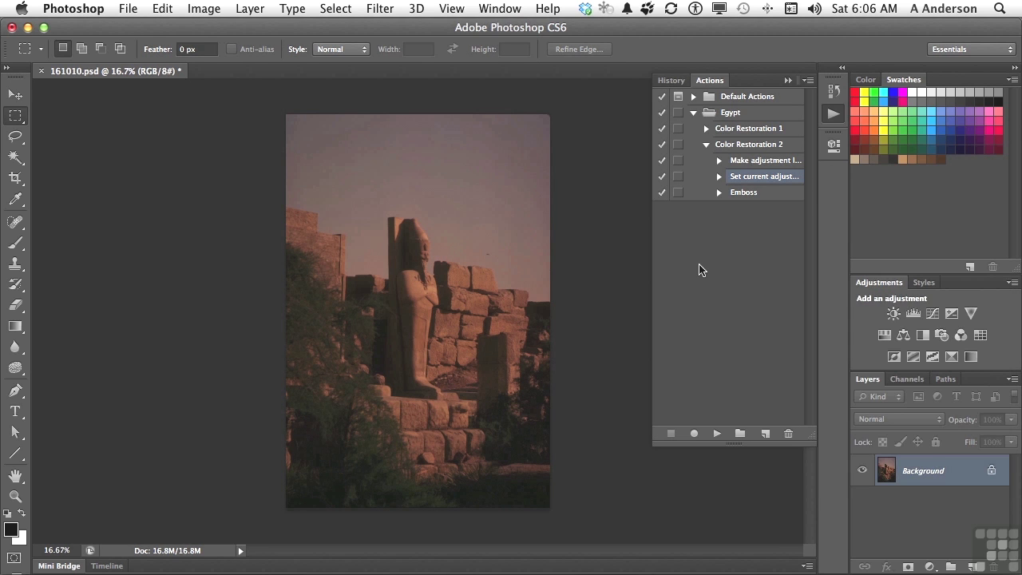
click(808, 80)
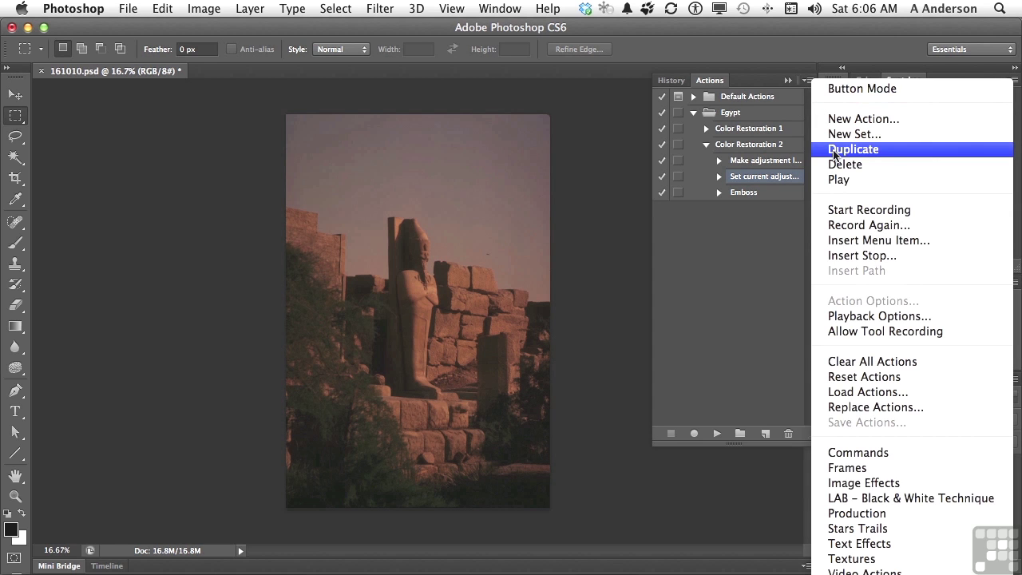
click(854, 244)
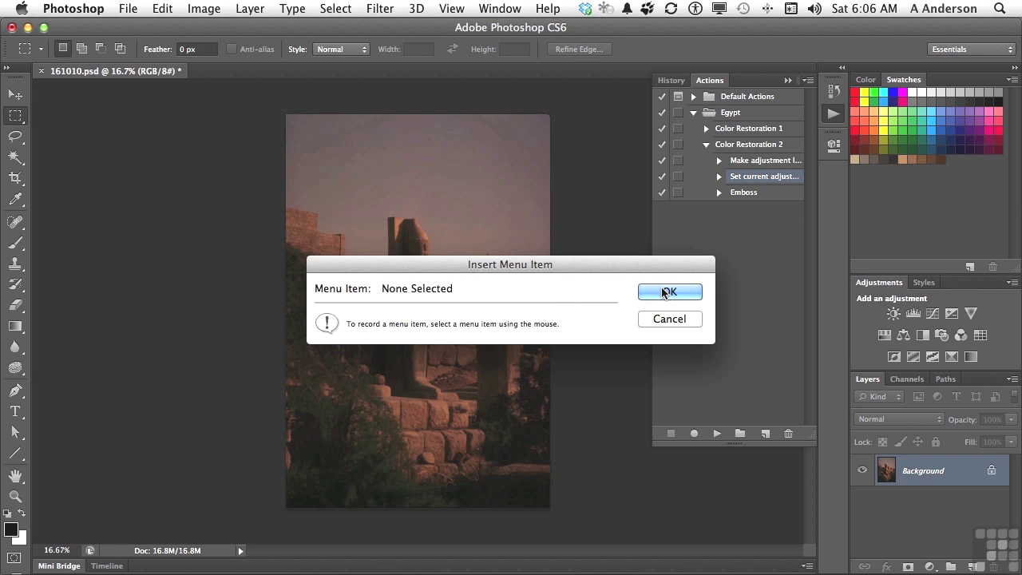
click(254, 9)
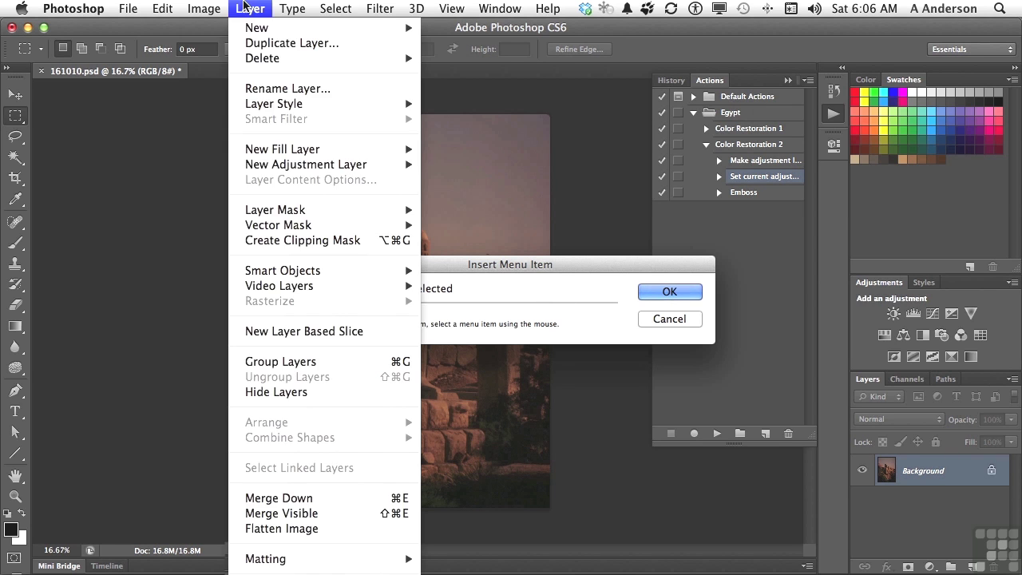
click(332, 532)
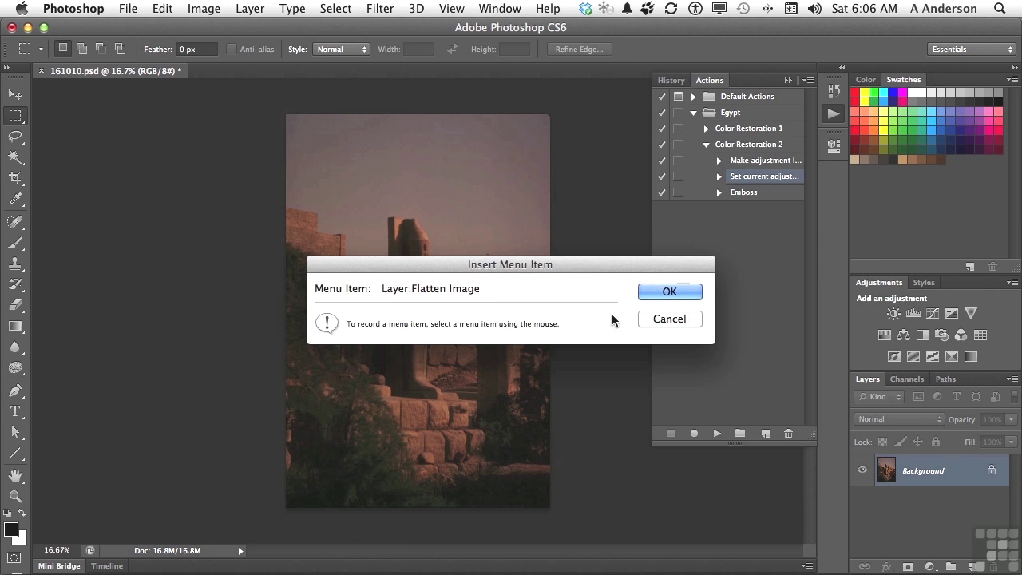
click(662, 294)
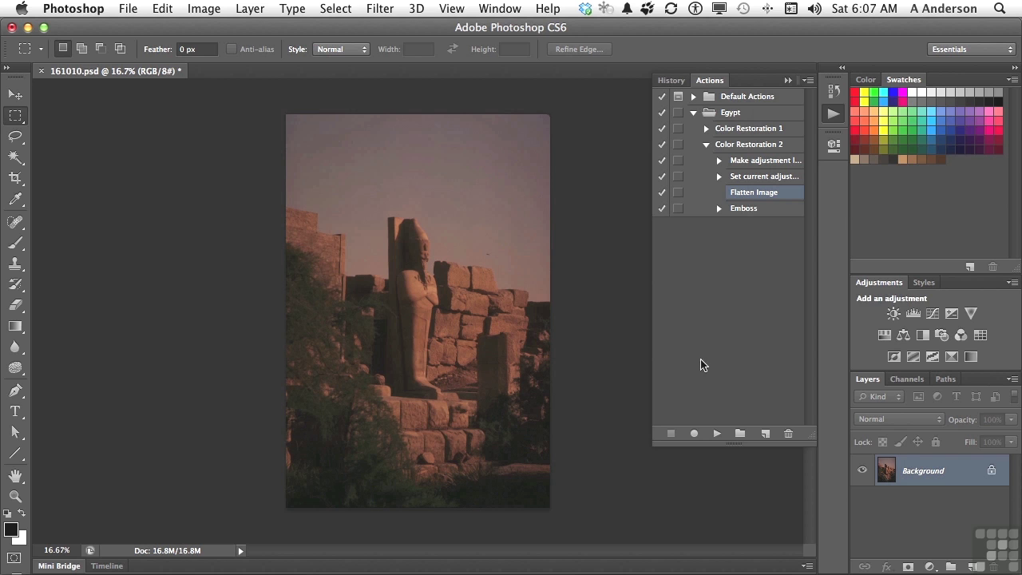
- Check that the image is at its original history snapshot, and play the whole Color Restoration 2 action on it
click(747, 145)
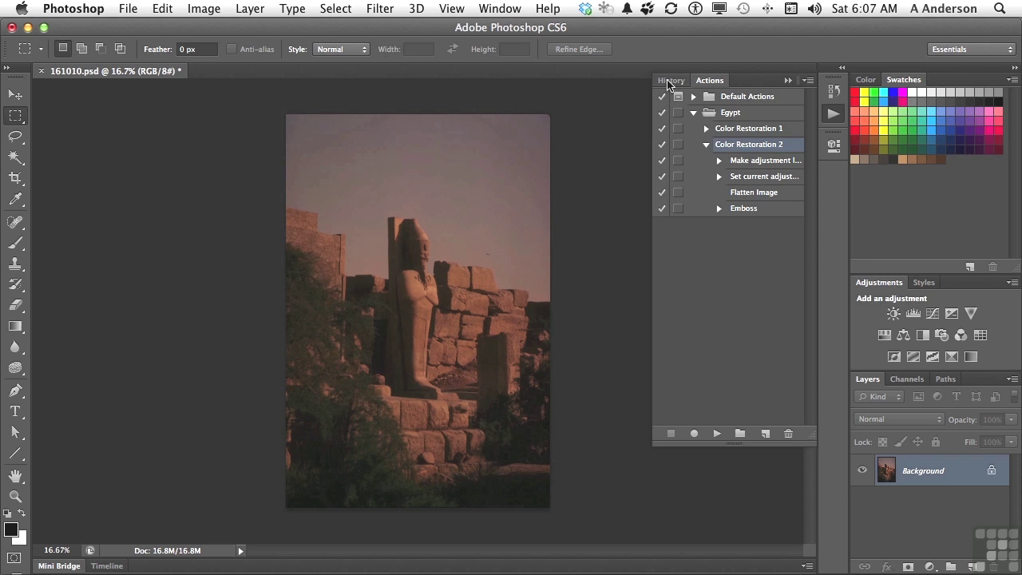
click(670, 81)
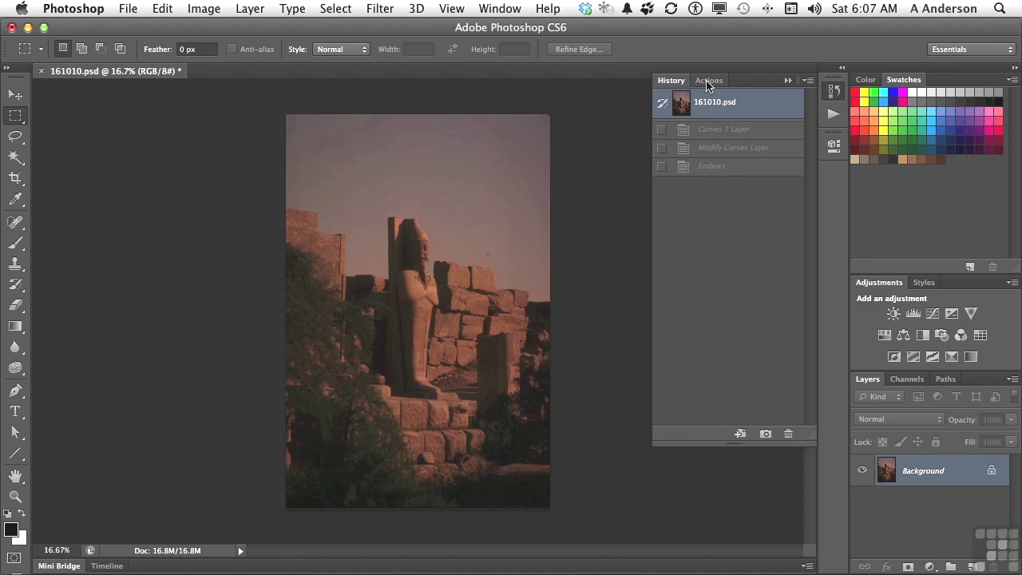
click(708, 80)
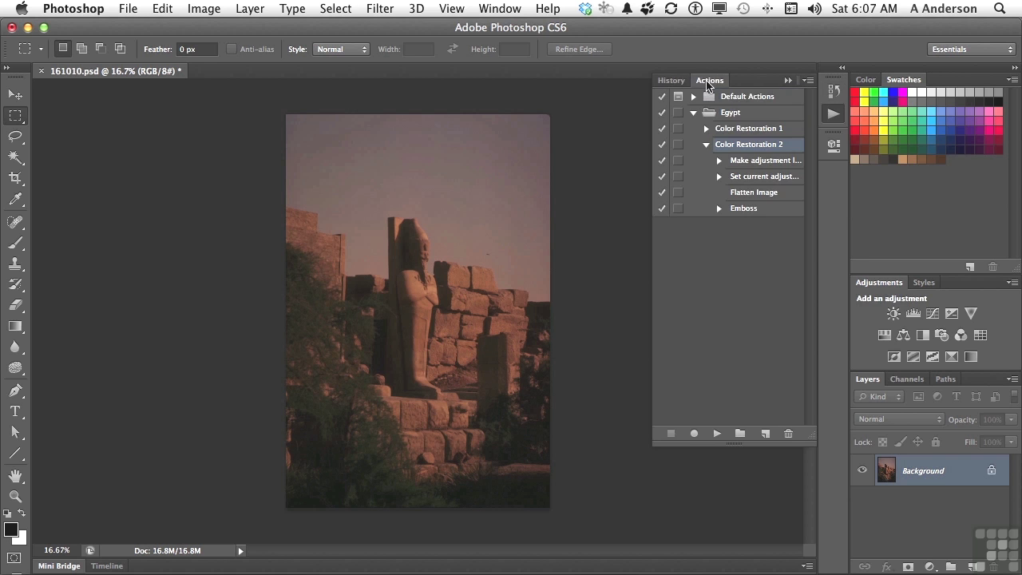
click(718, 433)
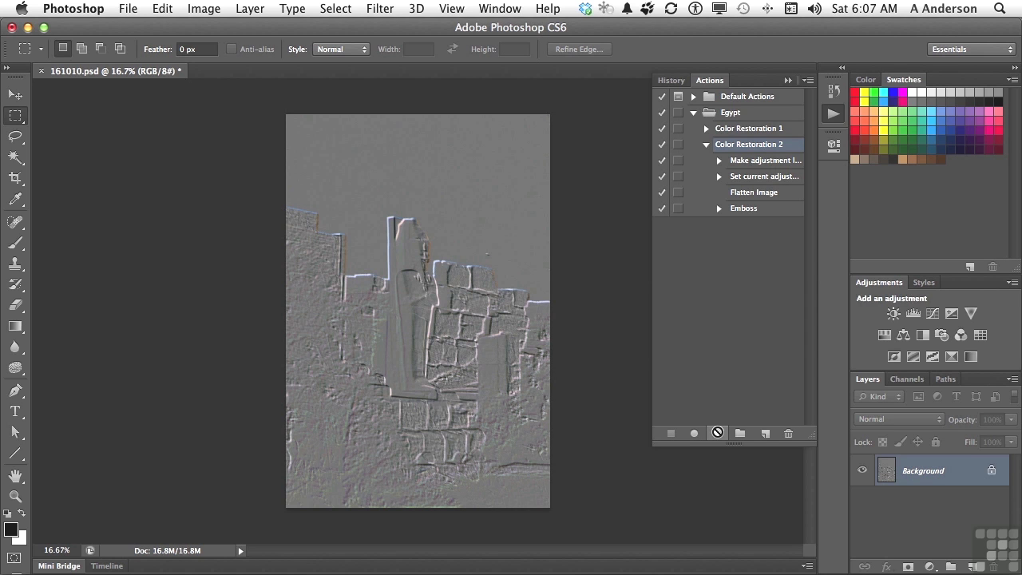
click(809, 82)
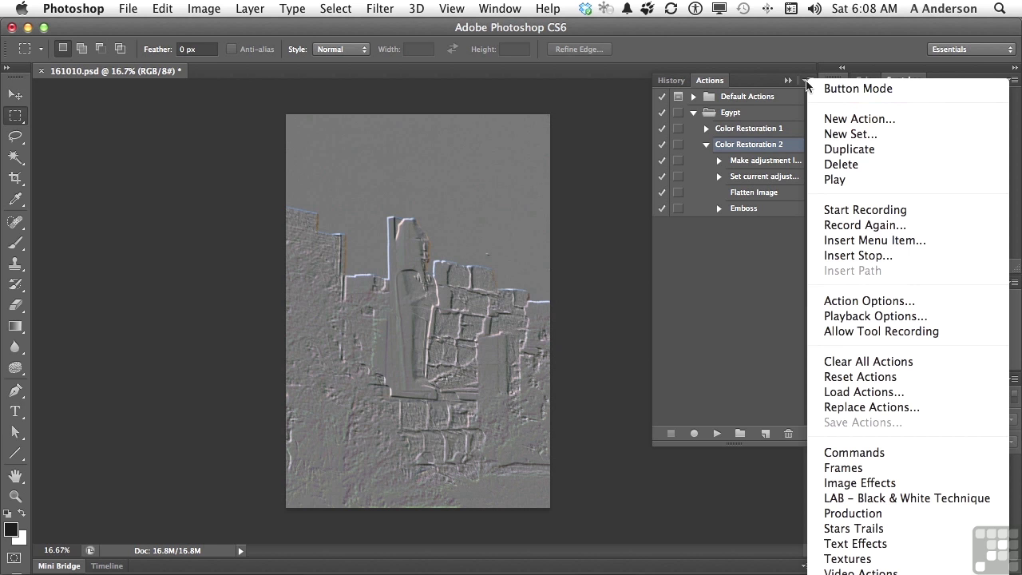
click(726, 298)
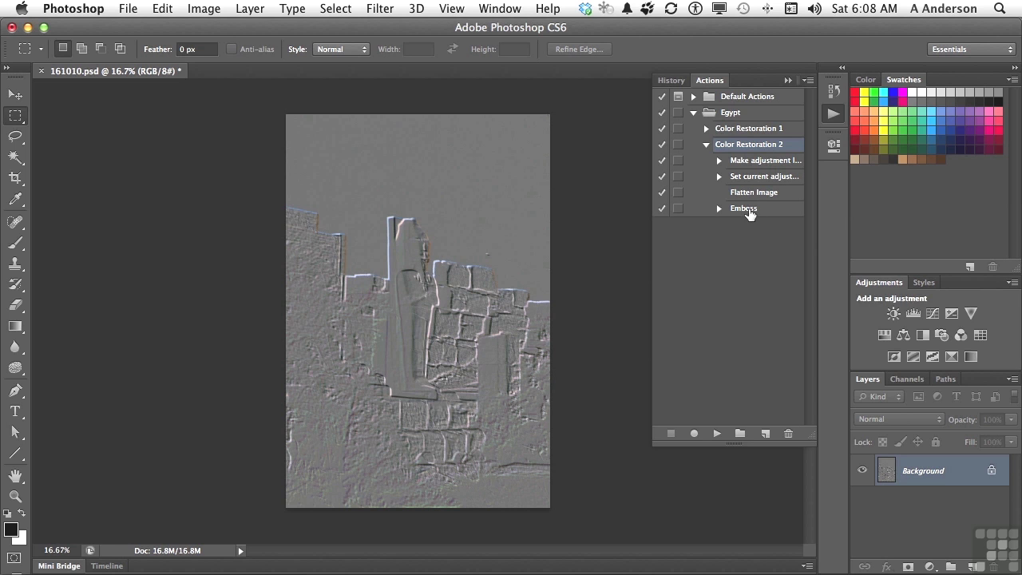
- Delete the Emboss command from the Color Restoration 2 action
click(746, 209)
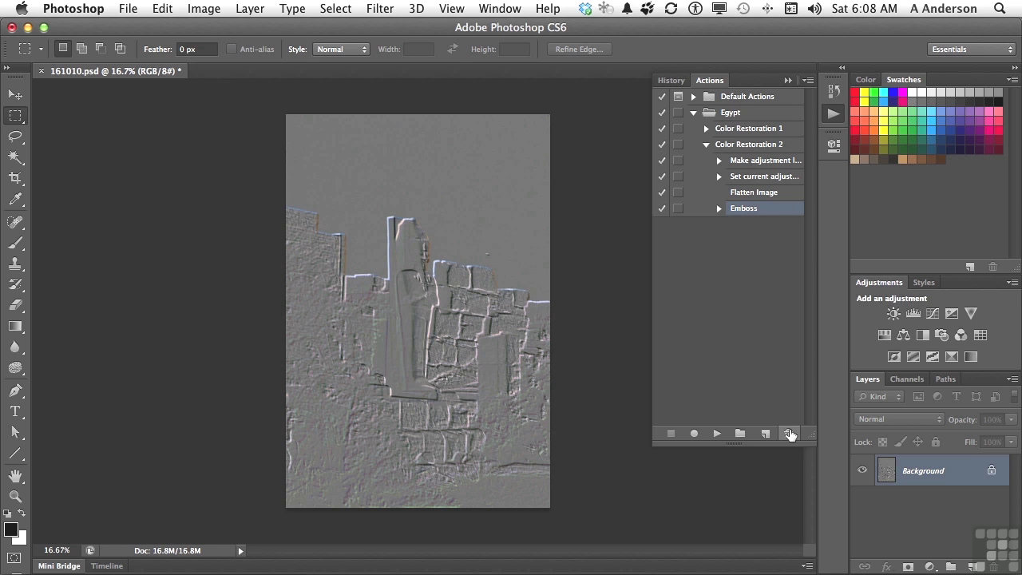
click(789, 433)
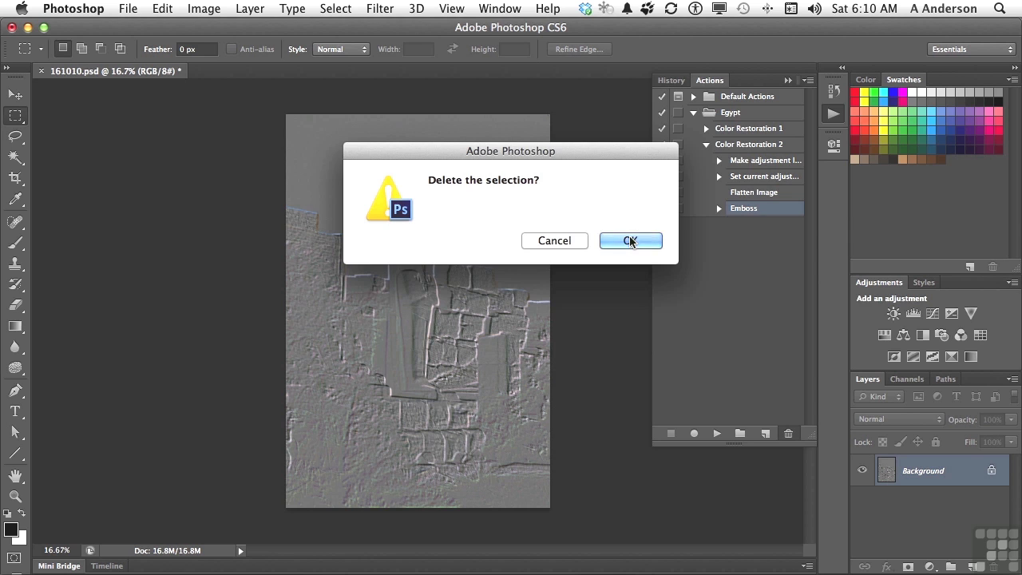
click(631, 240)
- Expand Color Restoration 1 and Color Restoration 2 in the Egypt set to compare their recorded commands
click(707, 147)
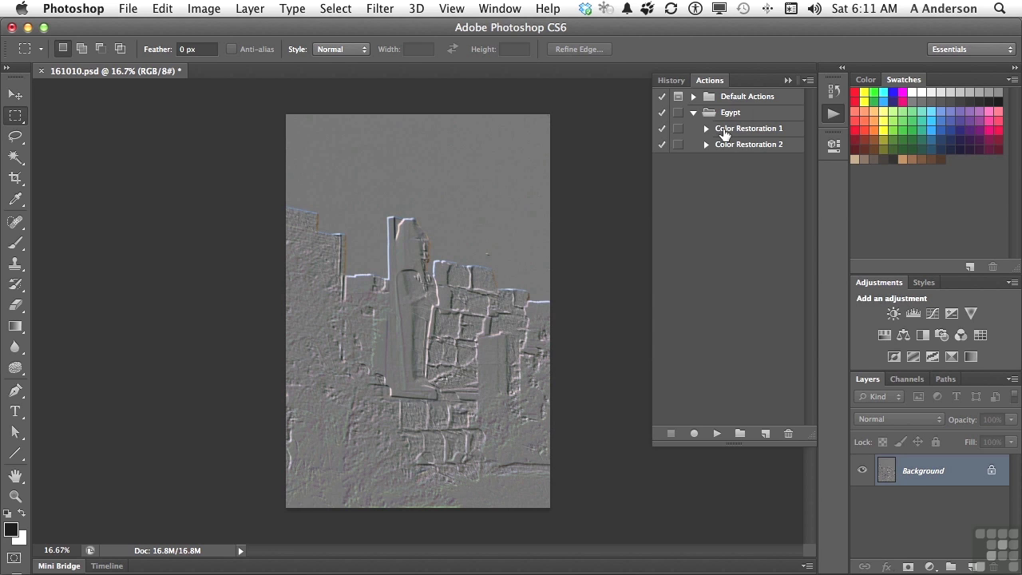
click(706, 145)
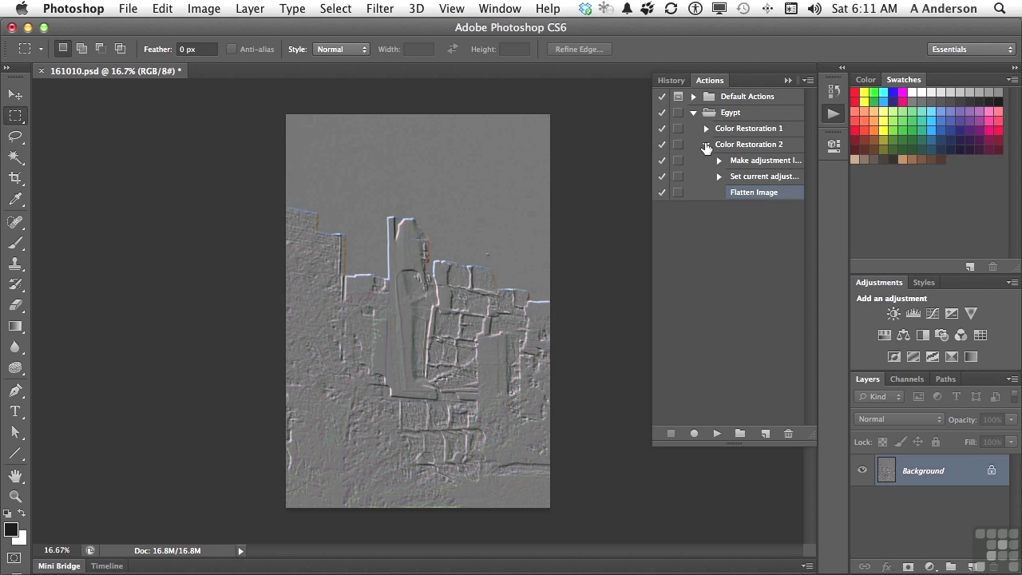
click(706, 129)
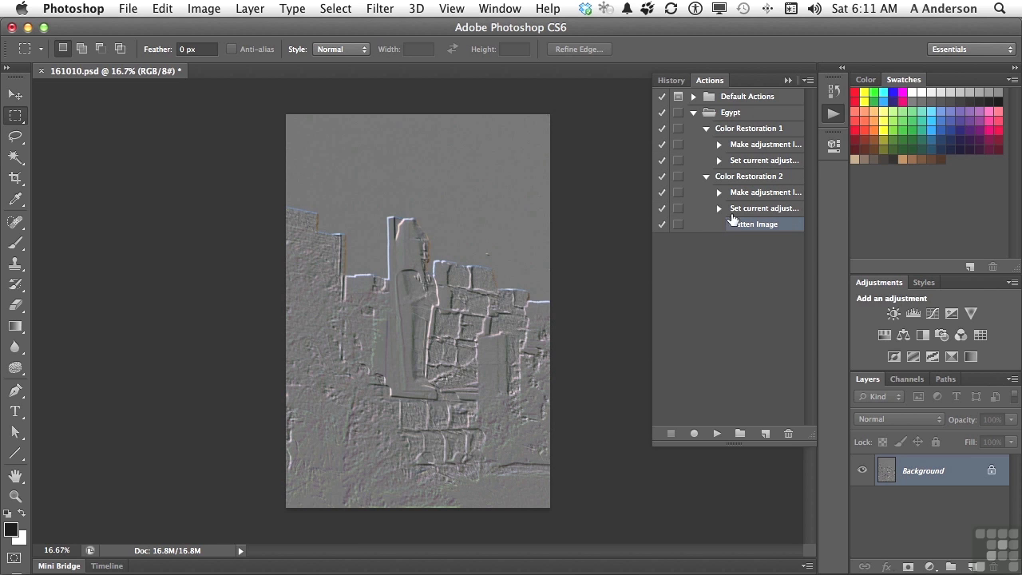